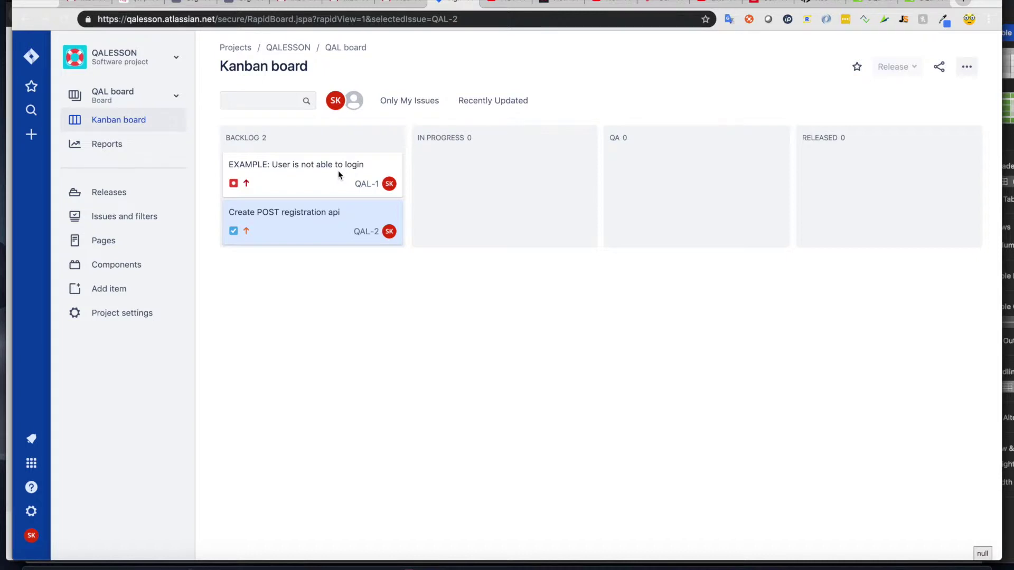
{"action": "left_click_drag", "start_coordinate": [339, 173], "coordinate": [529, 174]}
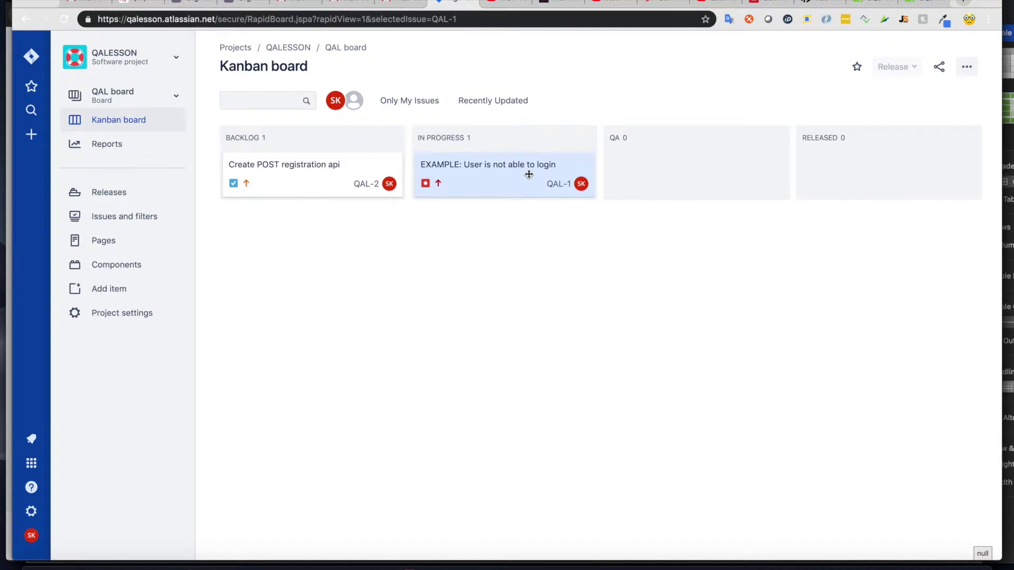
{"action": "left_click_drag", "start_coordinate": [523, 176], "coordinate": [692, 178]}
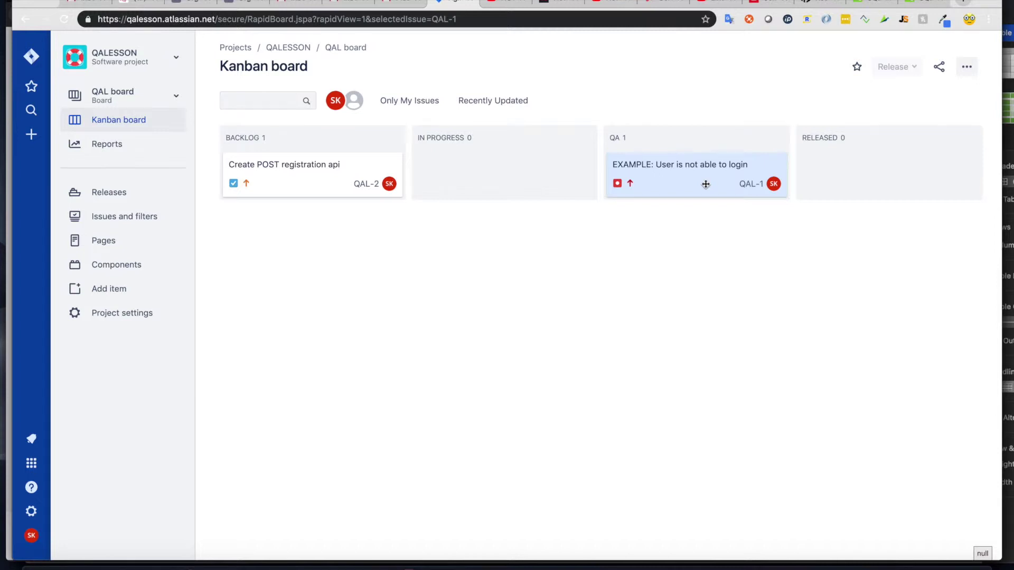
{"action": "left_click_drag", "start_coordinate": [706, 184], "coordinate": [906, 185]}
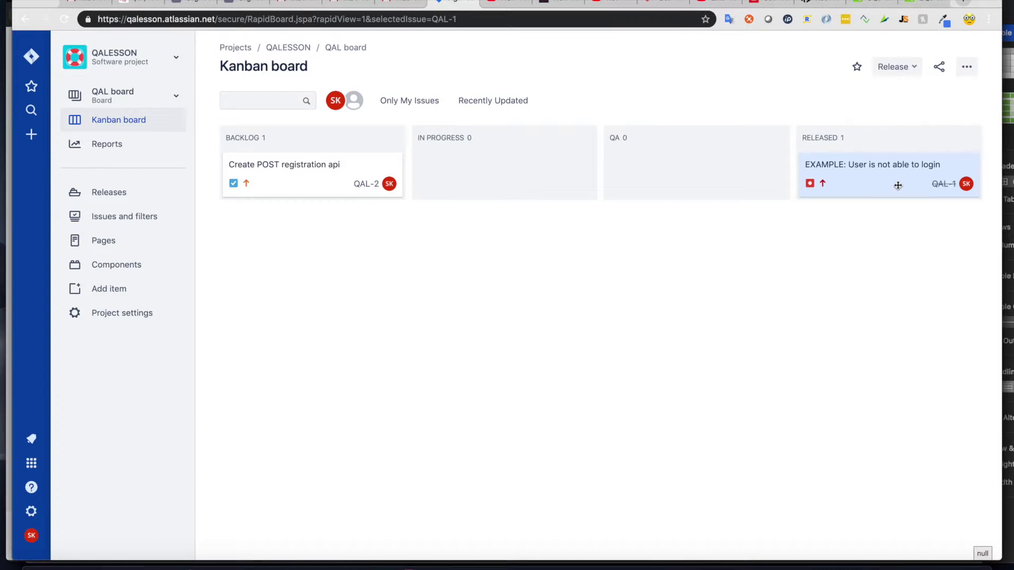
{"action": "left_click_drag", "start_coordinate": [898, 186], "coordinate": [323, 181]}
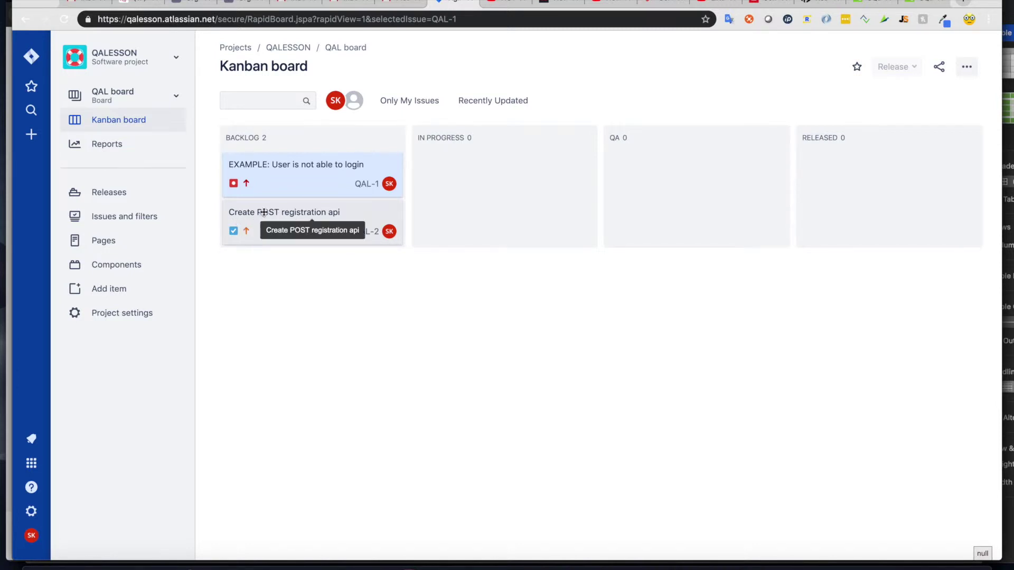
{"action": "left_click", "coordinate": [264, 212]}
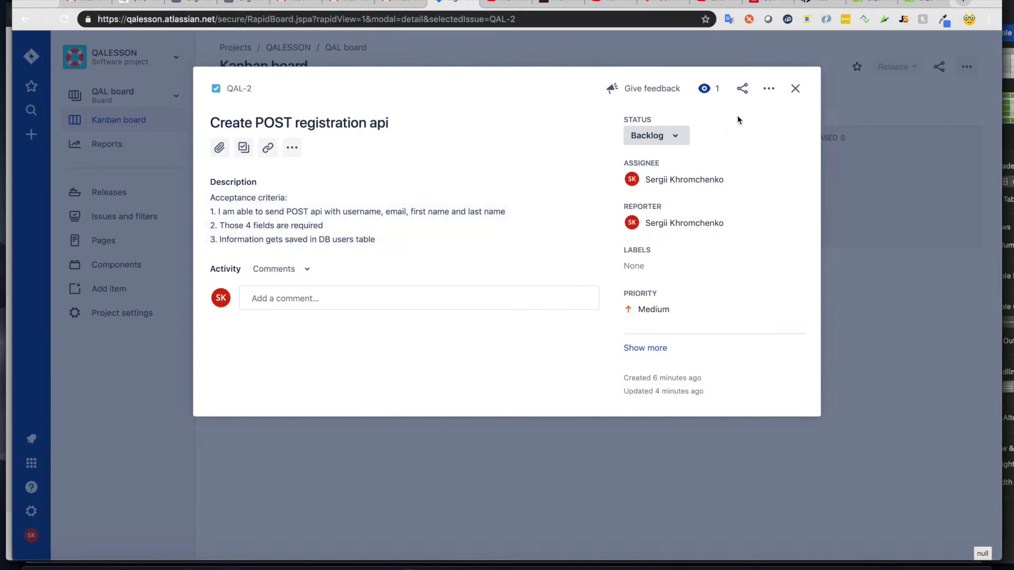
{"action": "left_click", "coordinate": [680, 140]}
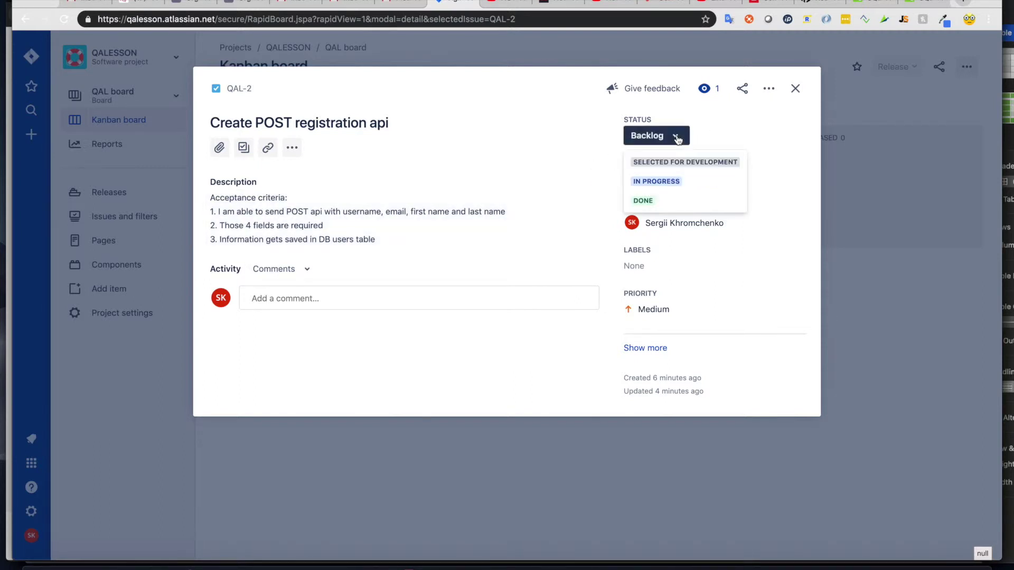
{"action": "left_click", "coordinate": [678, 139]}
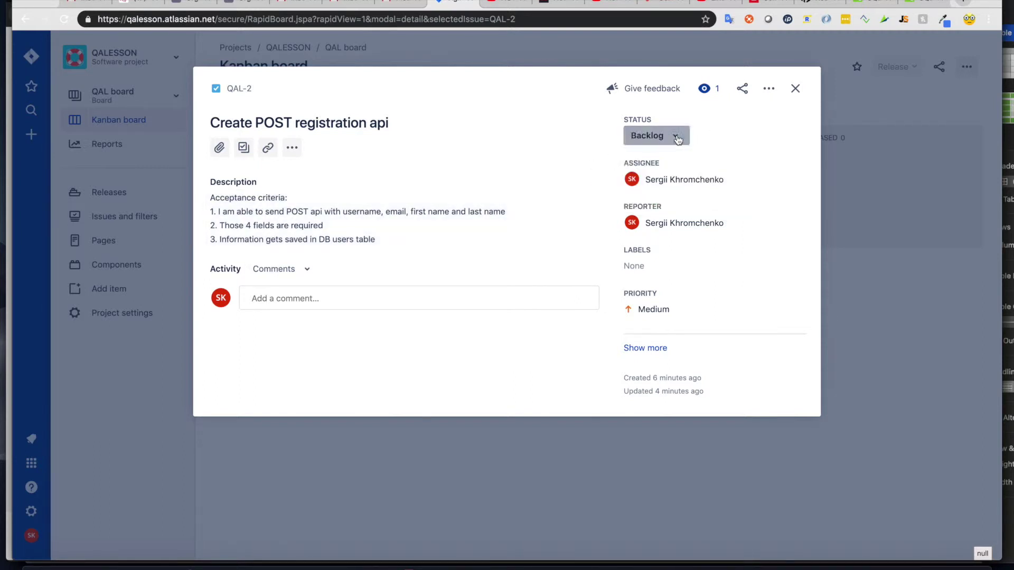
{"action": "left_click", "coordinate": [796, 88]}
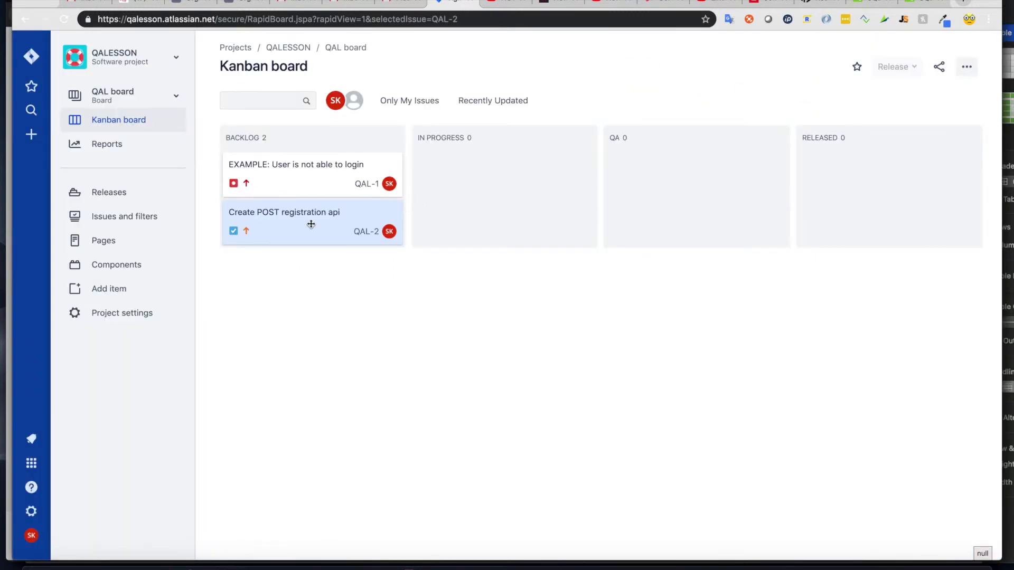
{"action": "mouse_move", "coordinate": [311, 224]}
{"action": "left_mouse_down"}
{"action": "mouse_move", "coordinate": [452, 209]}
{"action": "mouse_move", "coordinate": [455, 219]}
{"action": "mouse_move", "coordinate": [330, 224]}
{"action": "left_mouse_up"}
{"action": "left_click", "coordinate": [331, 215]}
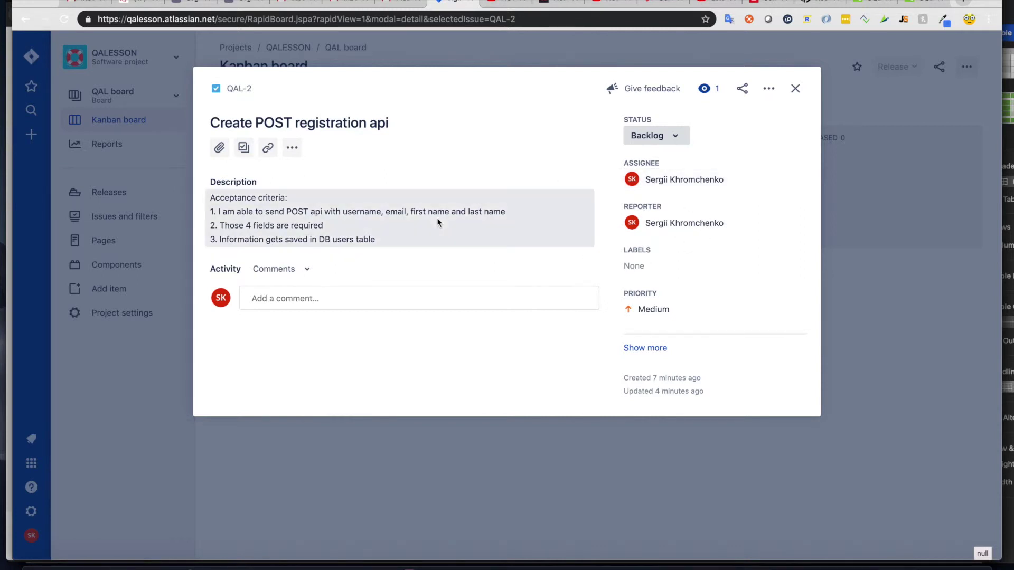
{"action": "left_click", "coordinate": [795, 88]}
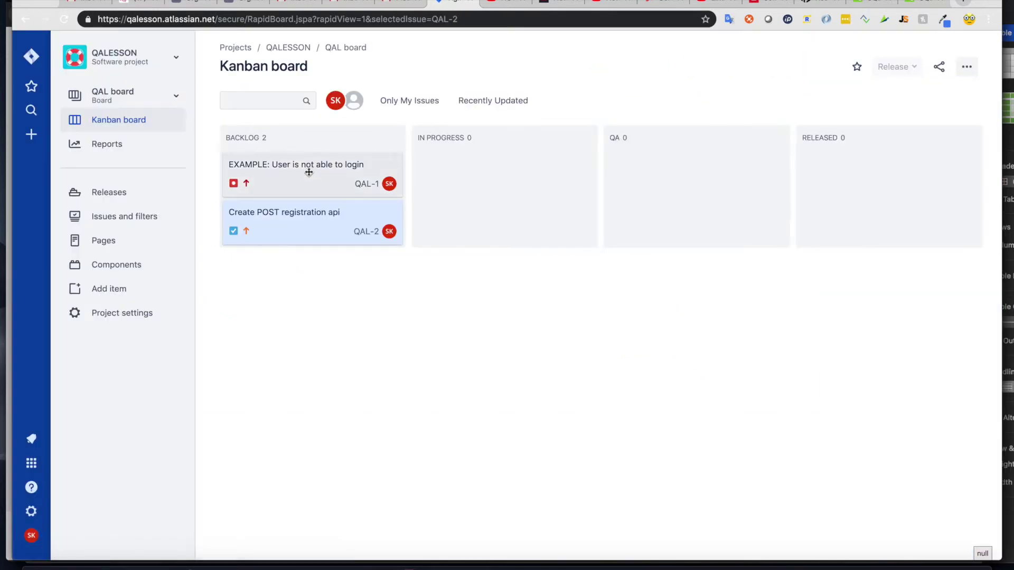
{"action": "left_click", "coordinate": [255, 173]}
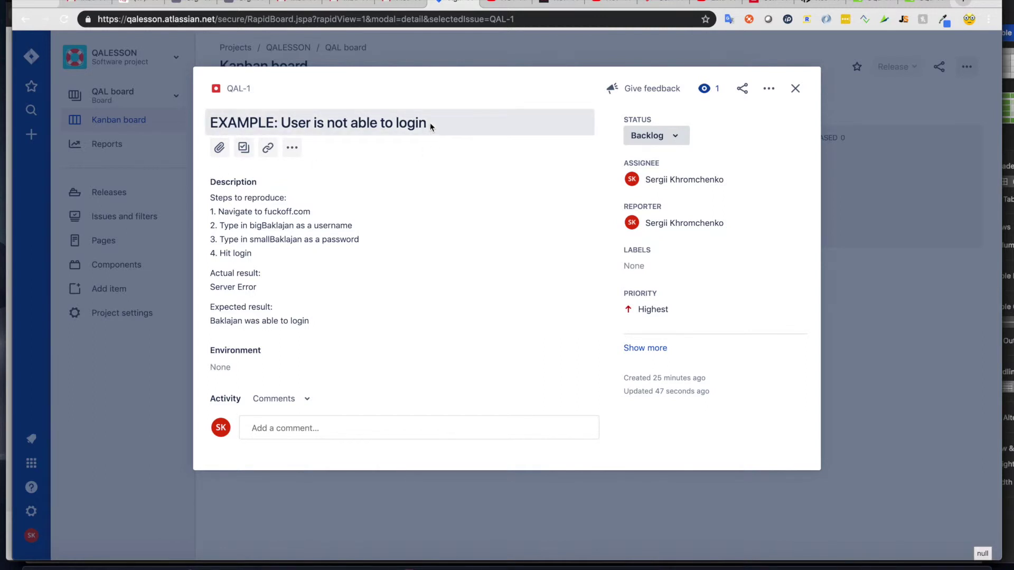
{"action": "left_click", "coordinate": [211, 194]}
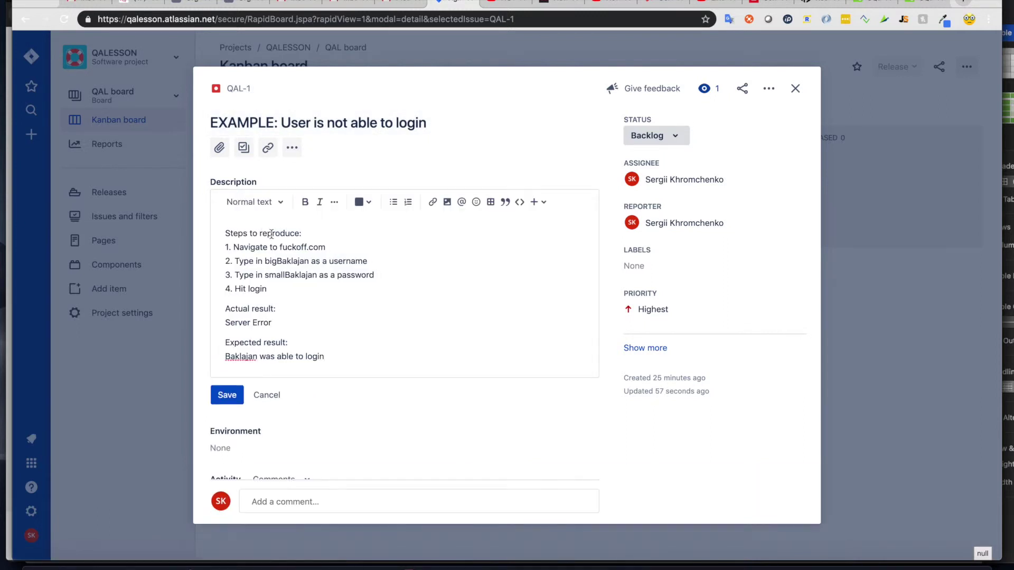
{"action": "key", "text": "Down"}
{"action": "key", "text": "Down"}
{"action": "key", "text": "Down"}
{"action": "key", "text": "Down"}
{"action": "key", "text": "Down"}
{"action": "left_click", "coordinate": [273, 396]}
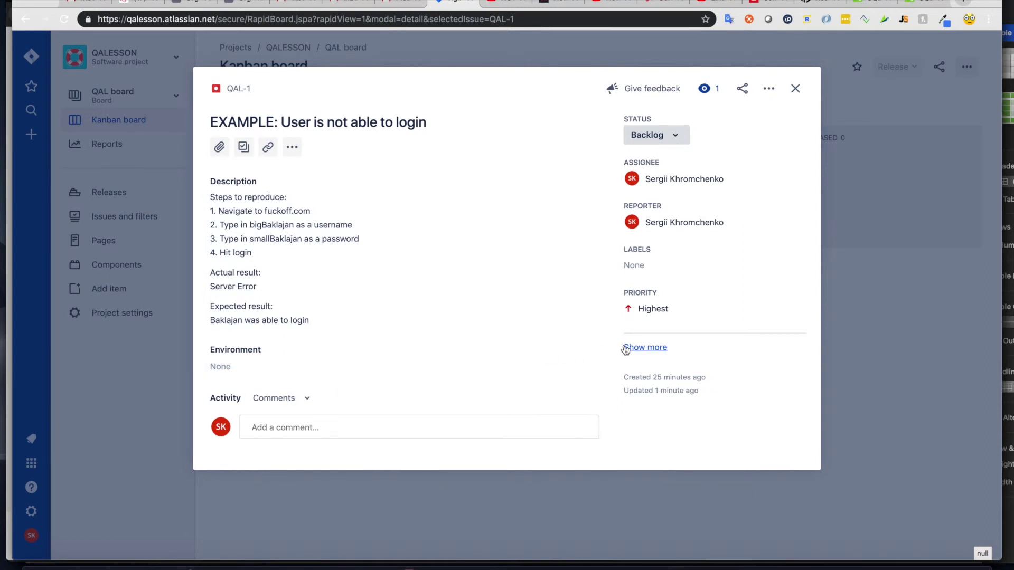
{"action": "left_click", "coordinate": [795, 88]}
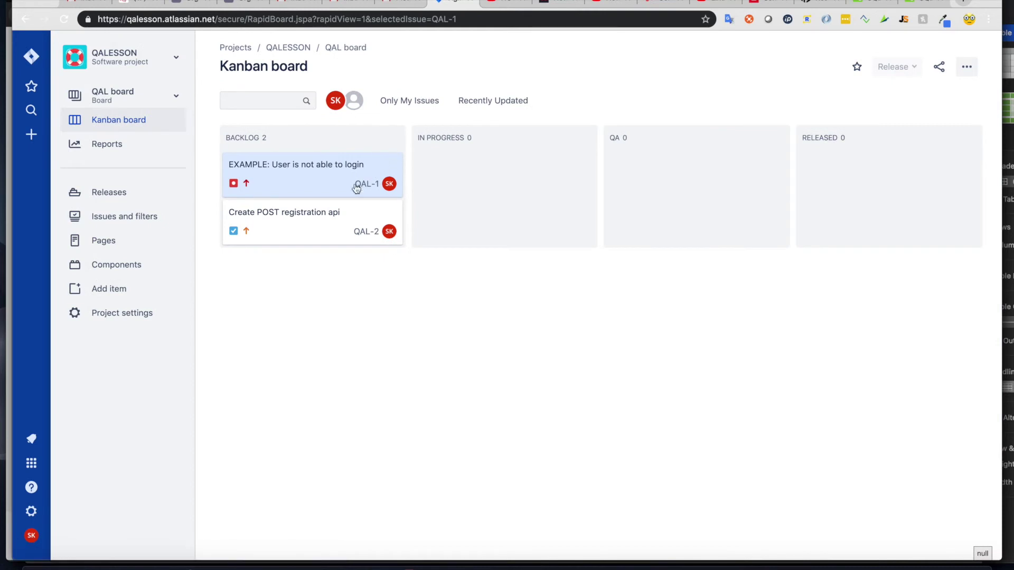
{"action": "left_click", "coordinate": [32, 135]}
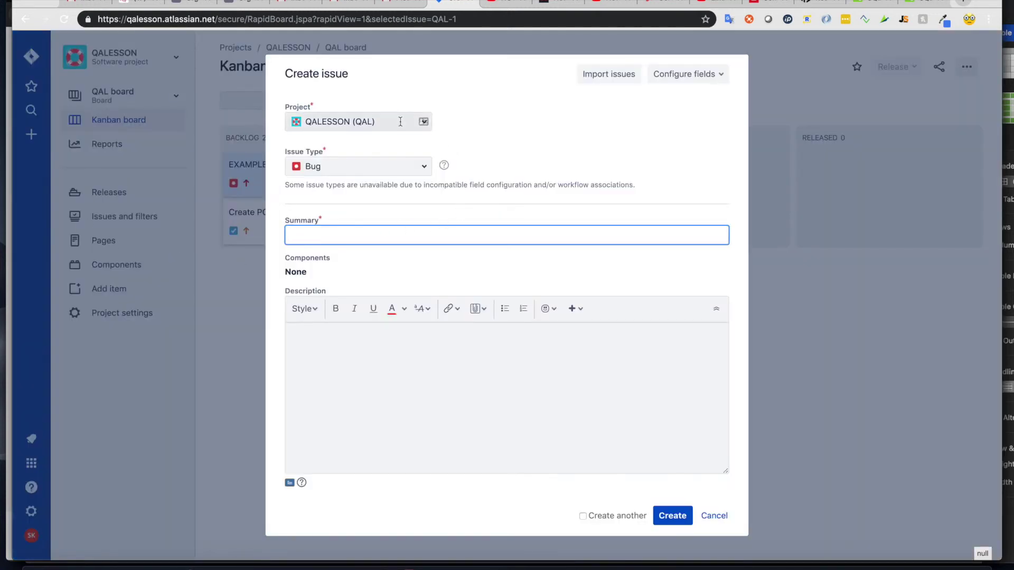
{"action": "left_click", "coordinate": [401, 121]}
{"action": "left_click", "coordinate": [466, 152]}
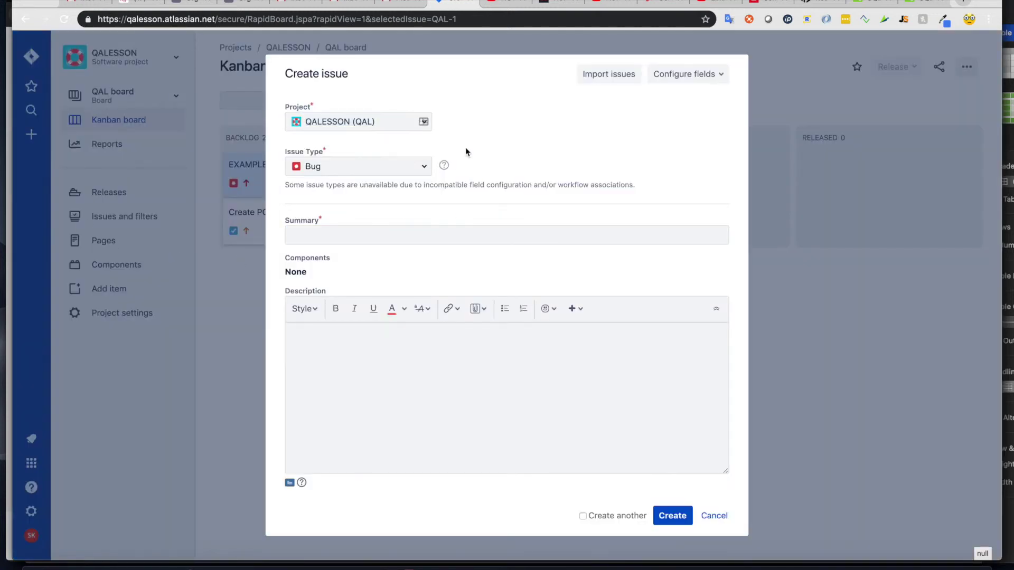
{"action": "left_click", "coordinate": [424, 168]}
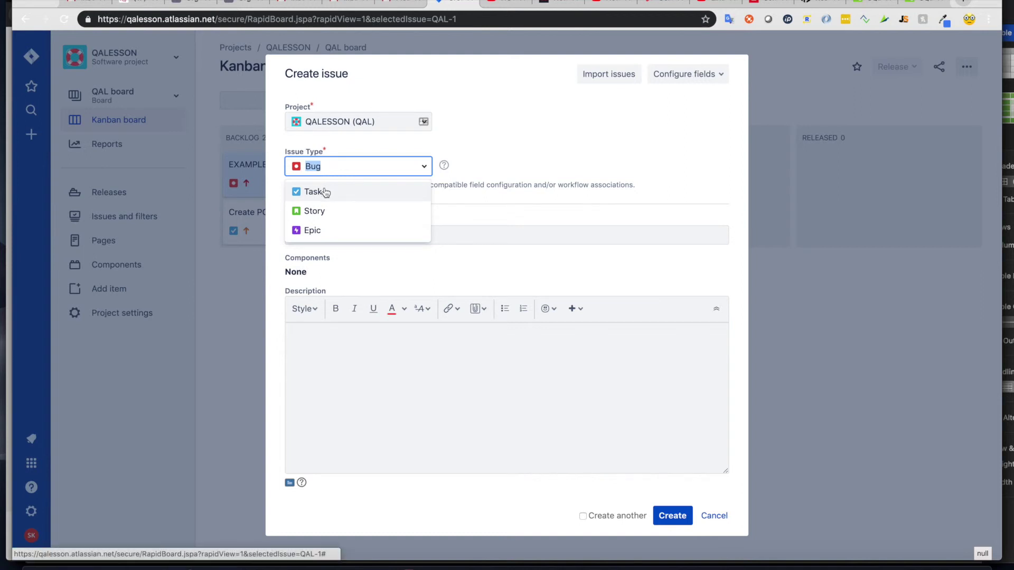
{"action": "left_click", "coordinate": [475, 157]}
{"action": "left_click", "coordinate": [423, 169]}
{"action": "left_click", "coordinate": [710, 516]}
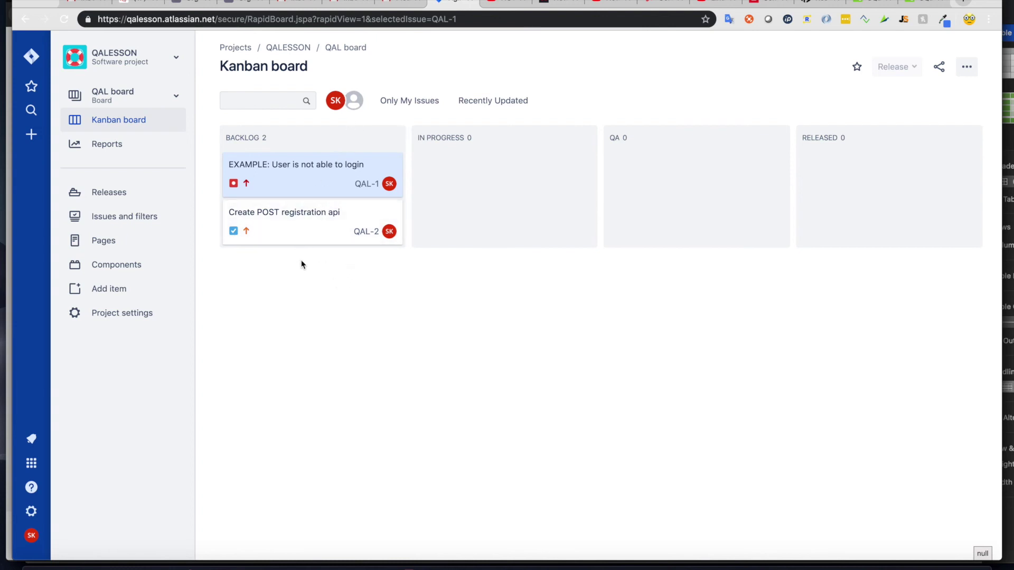
{"action": "double_click", "coordinate": [231, 138]}
{"action": "double_click", "coordinate": [427, 138]}
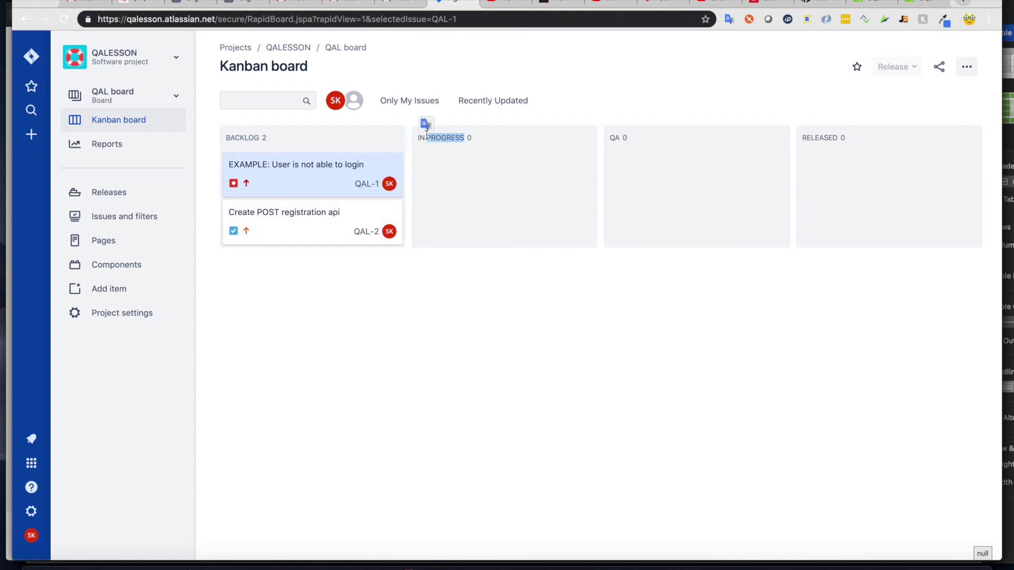
{"action": "double_click", "coordinate": [615, 137]}
{"action": "double_click", "coordinate": [816, 138]}
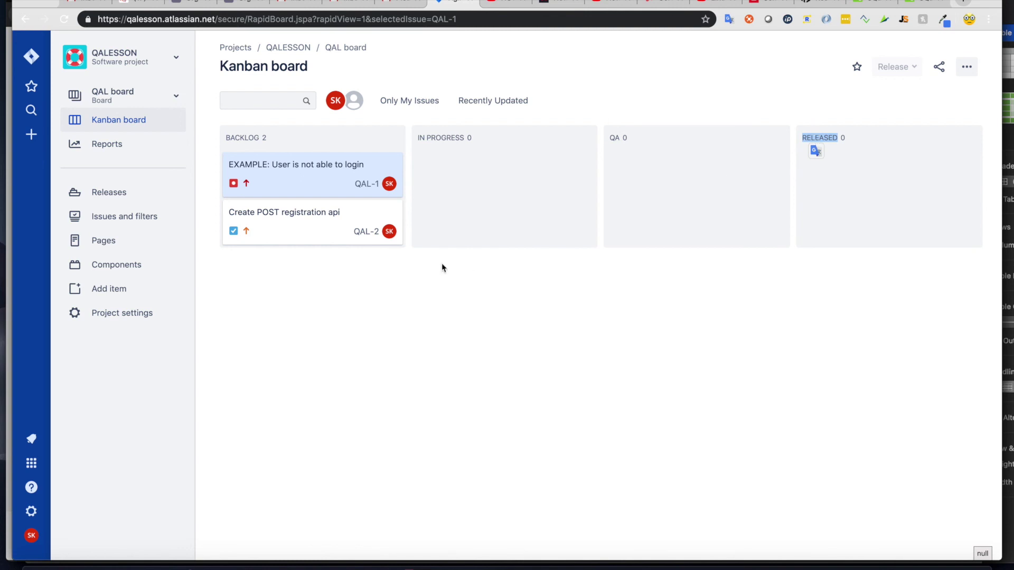
{"action": "left_click", "coordinate": [430, 271]}
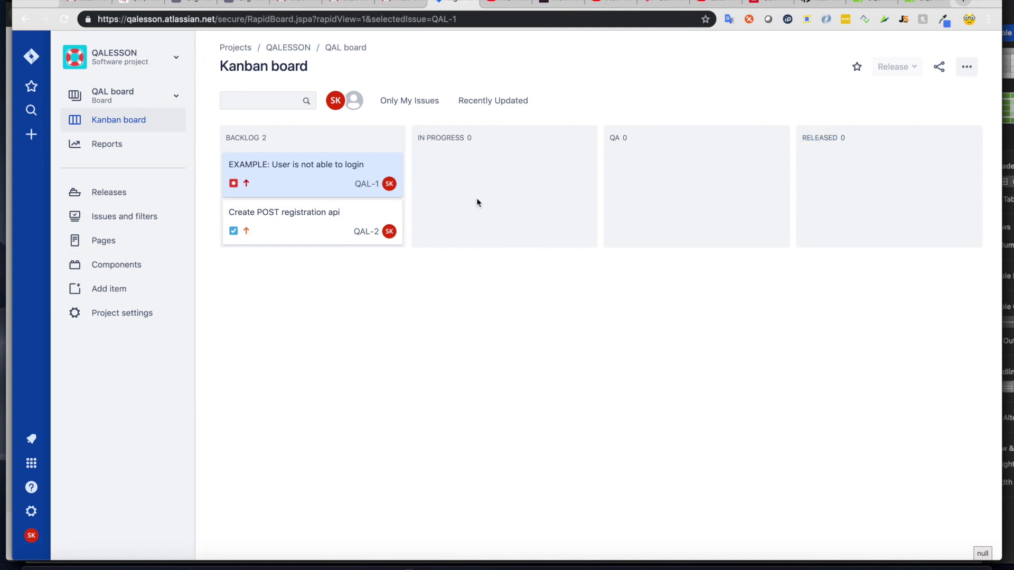